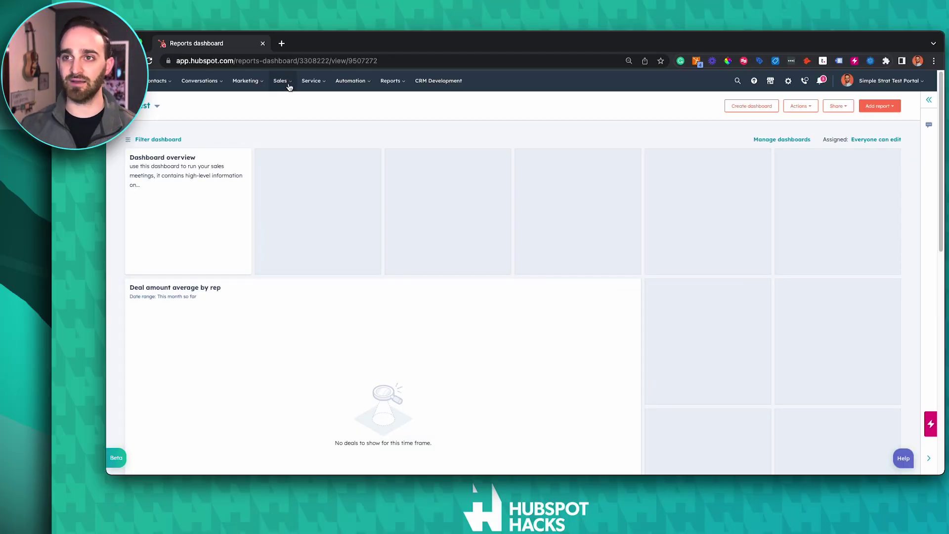
- Start a new quote from the Quotes list, then exit the editor and head to Deals
mouse_move(289, 87)
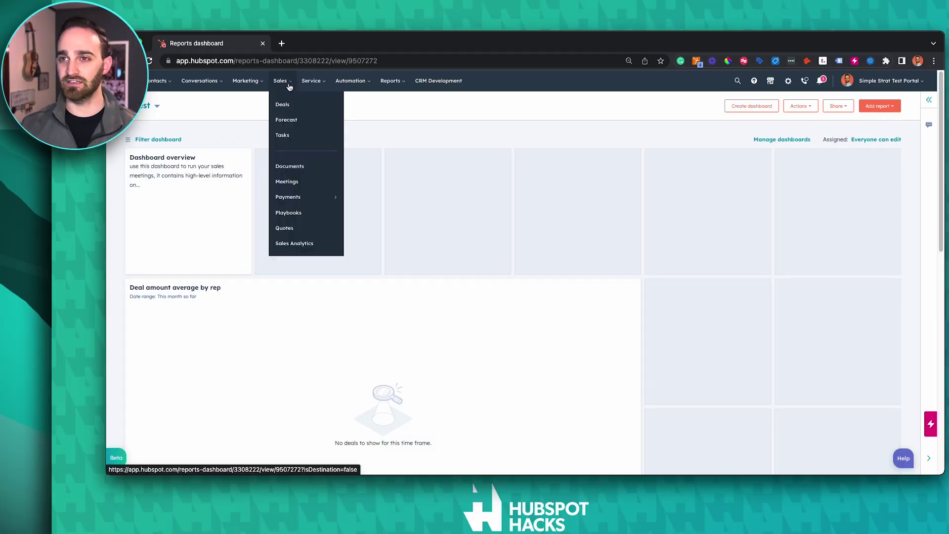
left_click(305, 229)
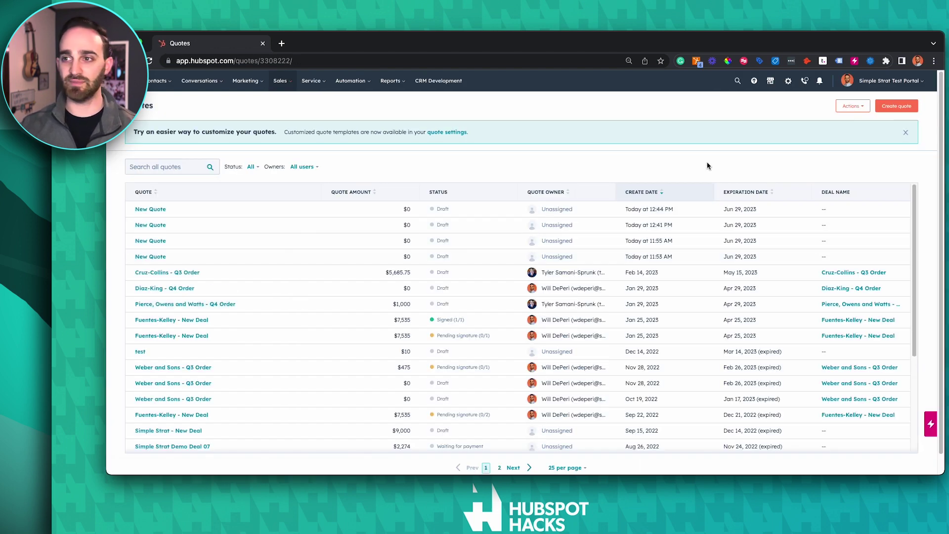
left_click(890, 107)
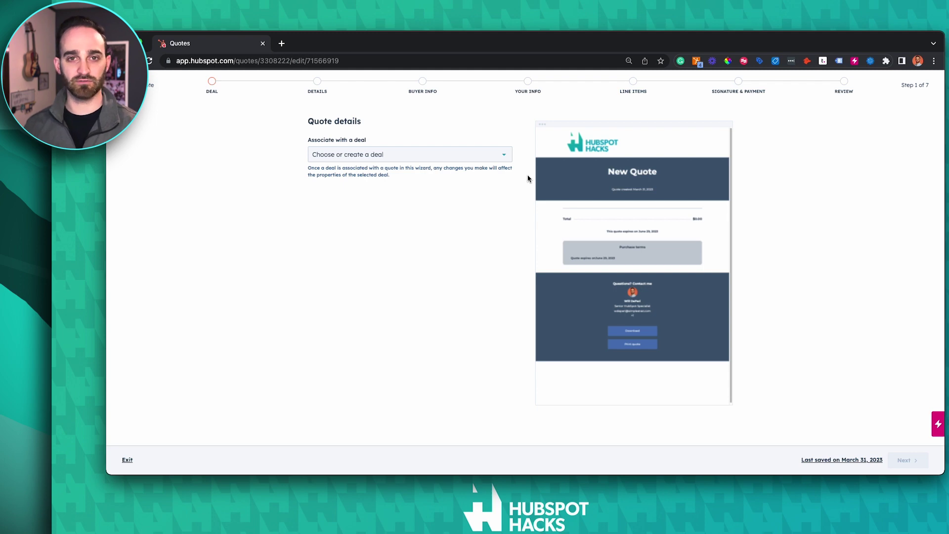
left_click(127, 460)
left_click(280, 80)
- Open the AFC Richmond - New Deal record and add a quote from its Quotes sidebar card
left_click(289, 105)
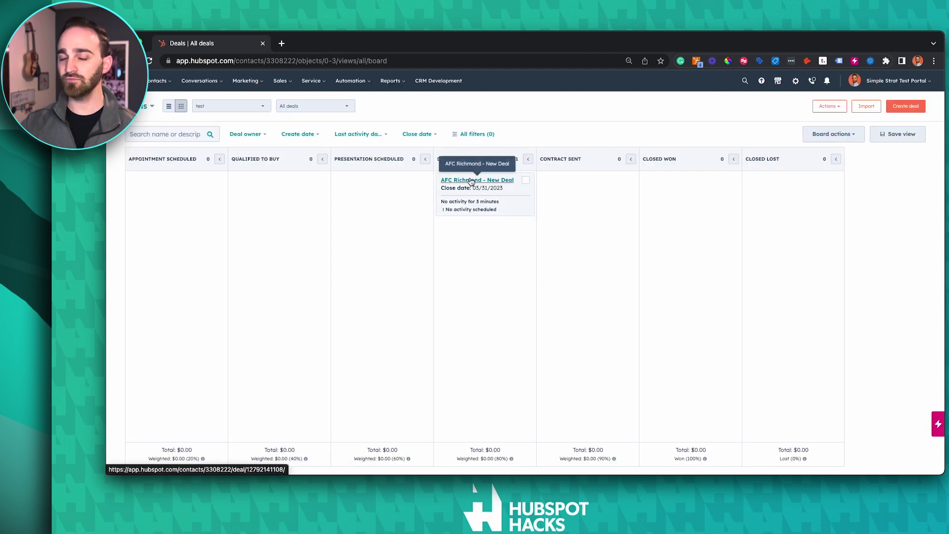
left_click(471, 181)
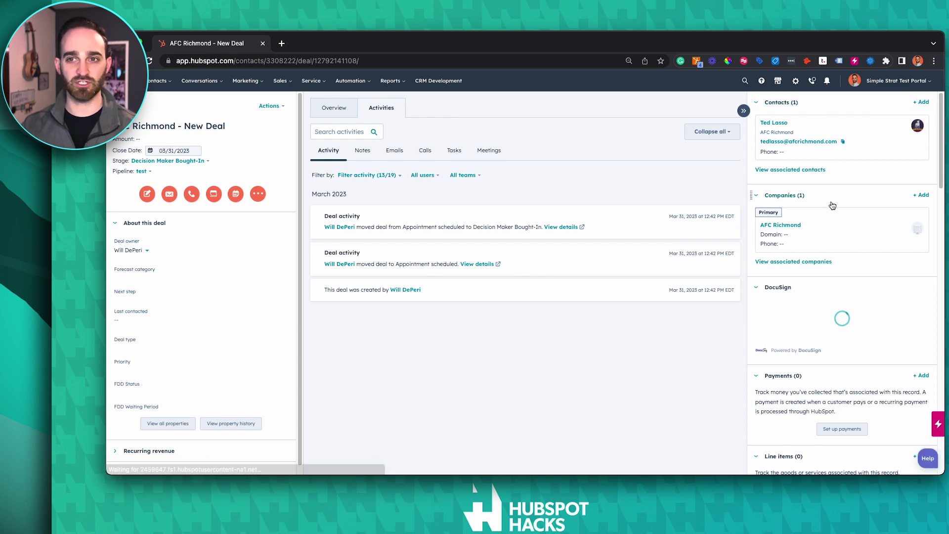
scroll(833, 208, "down", 3)
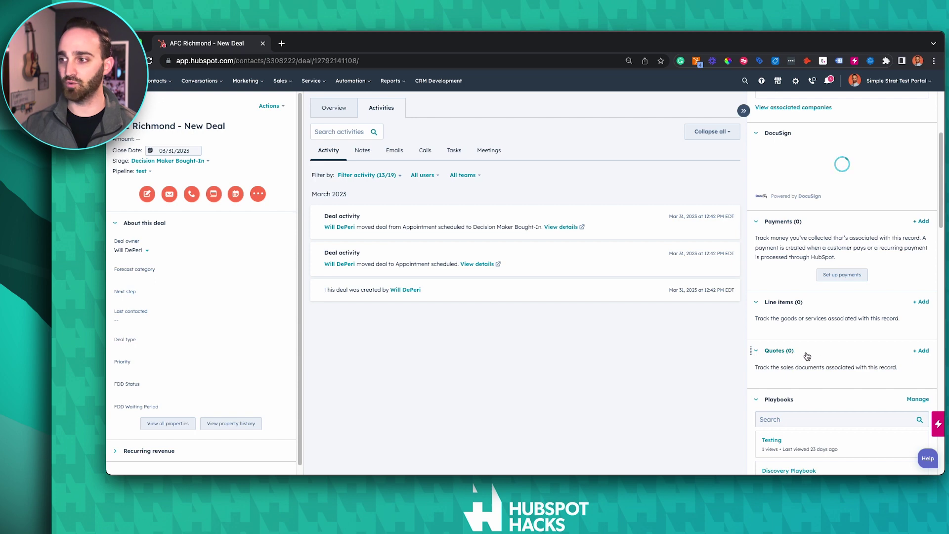
left_click(922, 351)
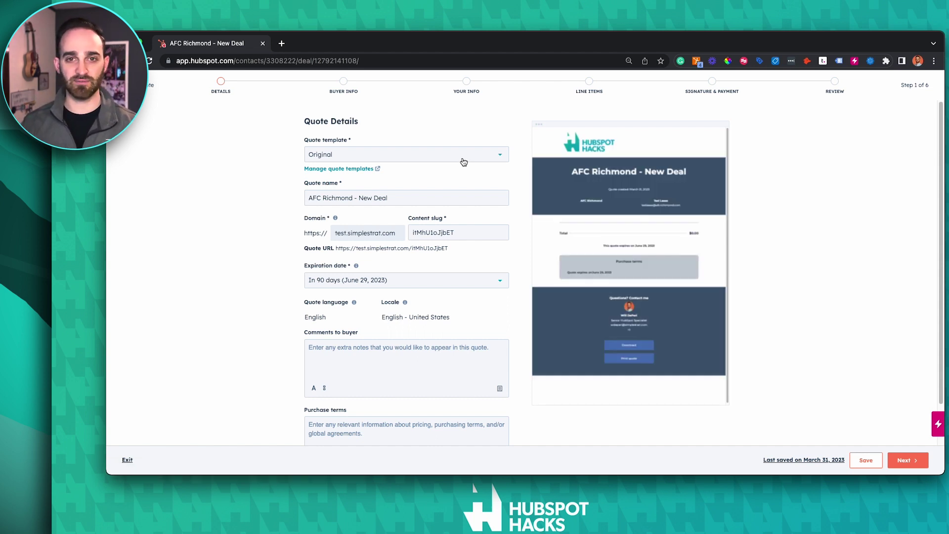
- Change the quote name's 'New Deal' ending to 'Widgets', then move into the comments and purchase terms fields
left_click(446, 201)
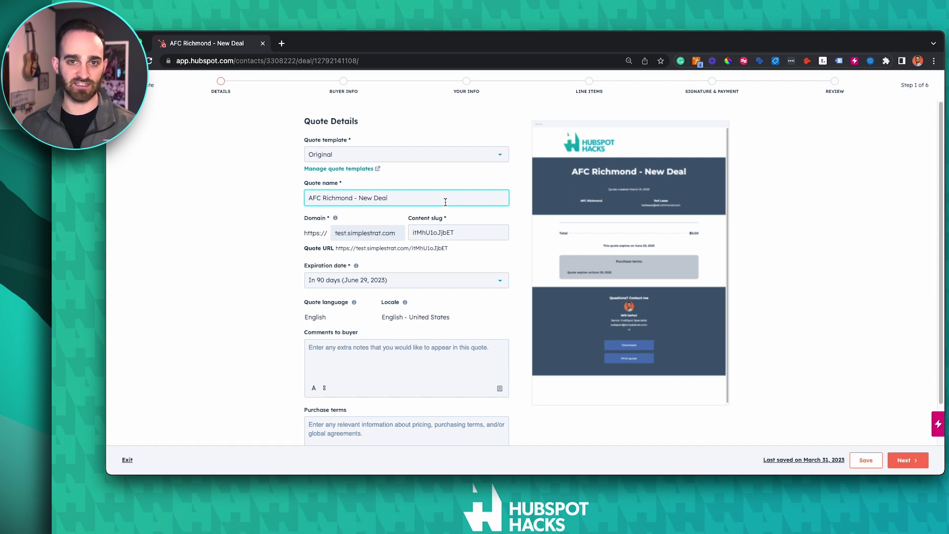
key("BackSpace")
key("BackSpace")
key("BackSpace")
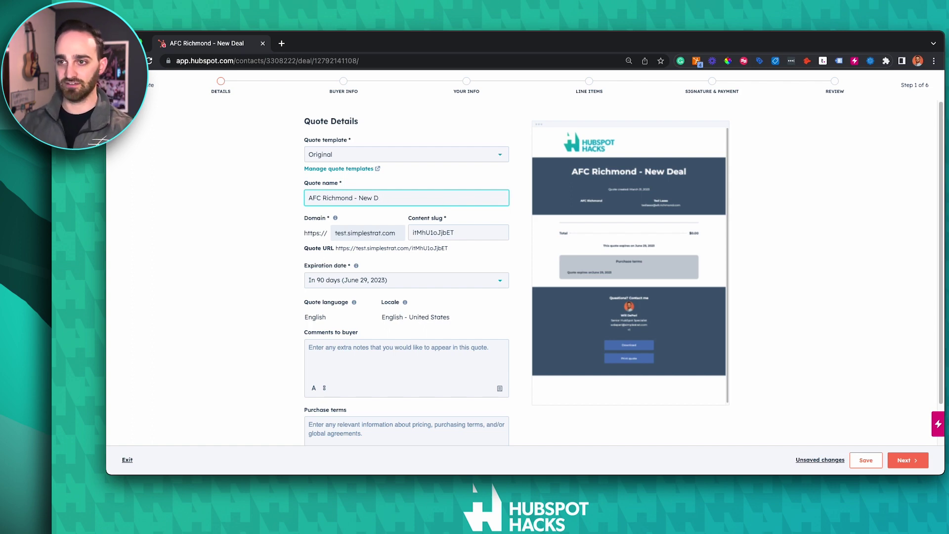
key("BackSpace")
key("BackSpace")
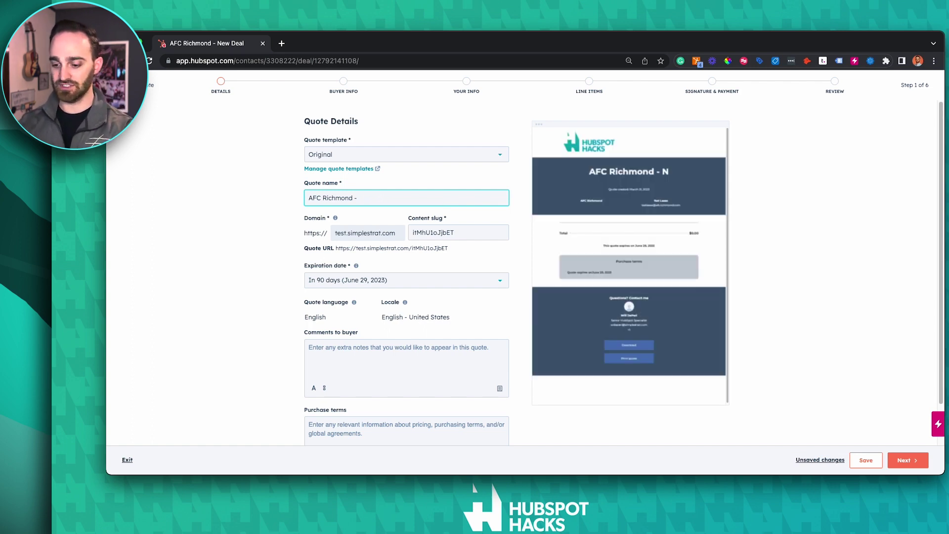
type("Wied")
type("gets")
left_click(468, 317)
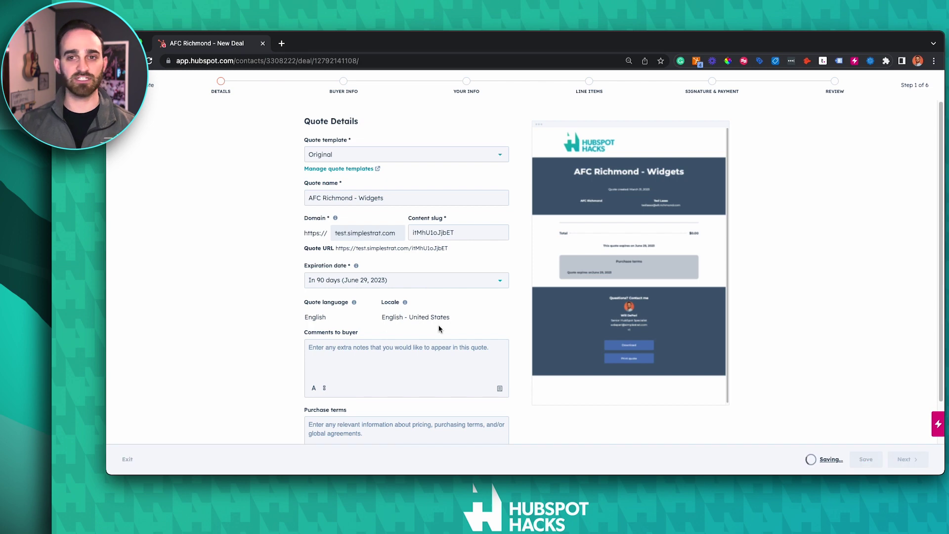
scroll(437, 325, "down", 2)
left_click(393, 307)
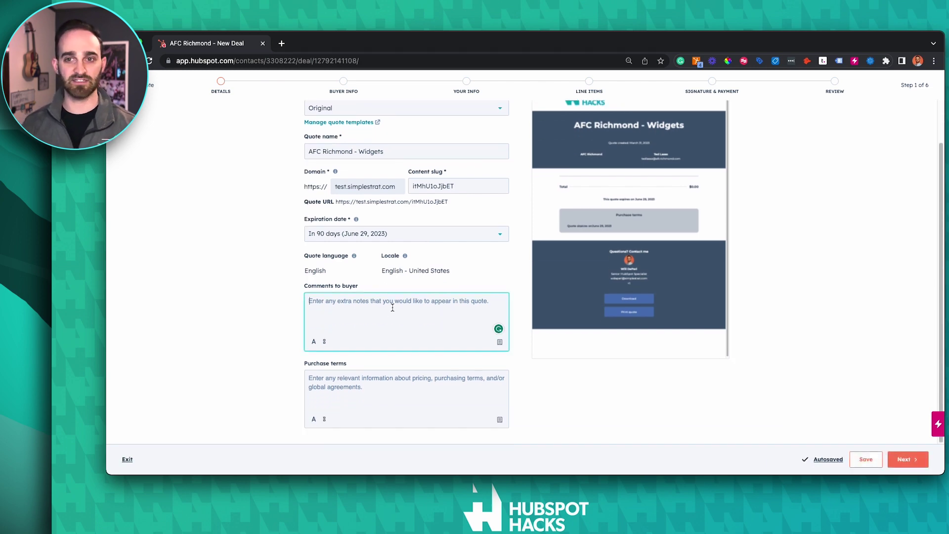
left_click(404, 385)
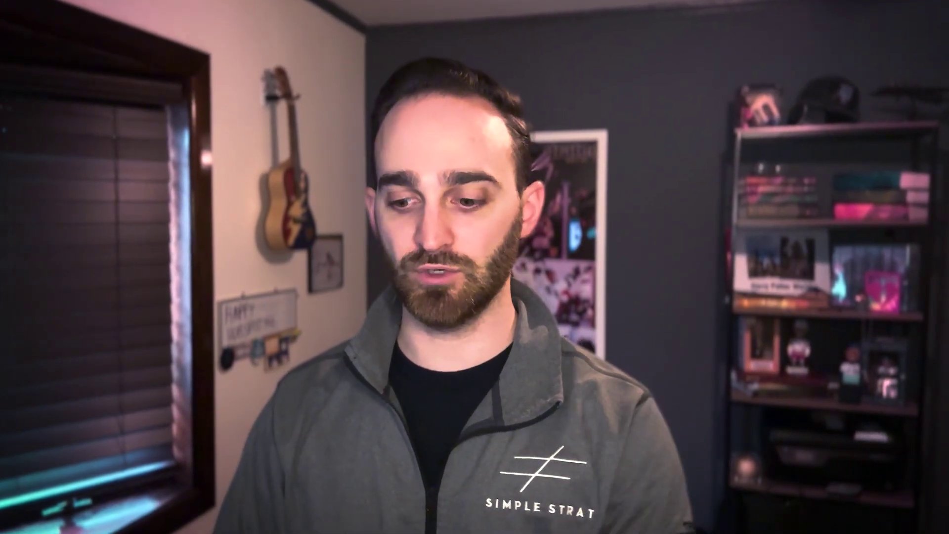
- Insert the Sales Notes snippet with #s into Purchase terms, delete it, and continue to Buyer Info
type("#")
type("s")
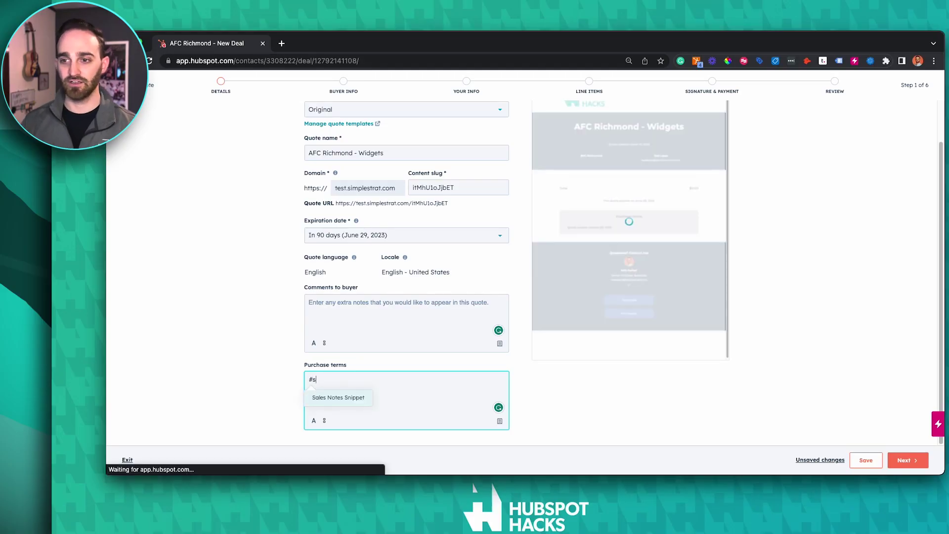
key("Return")
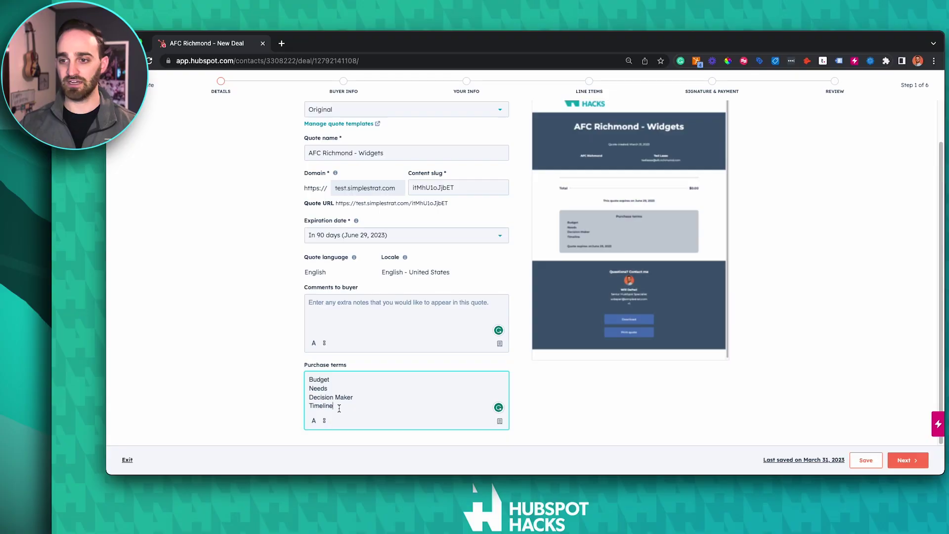
left_click_drag(336, 406, 297, 378)
key("BackSpace")
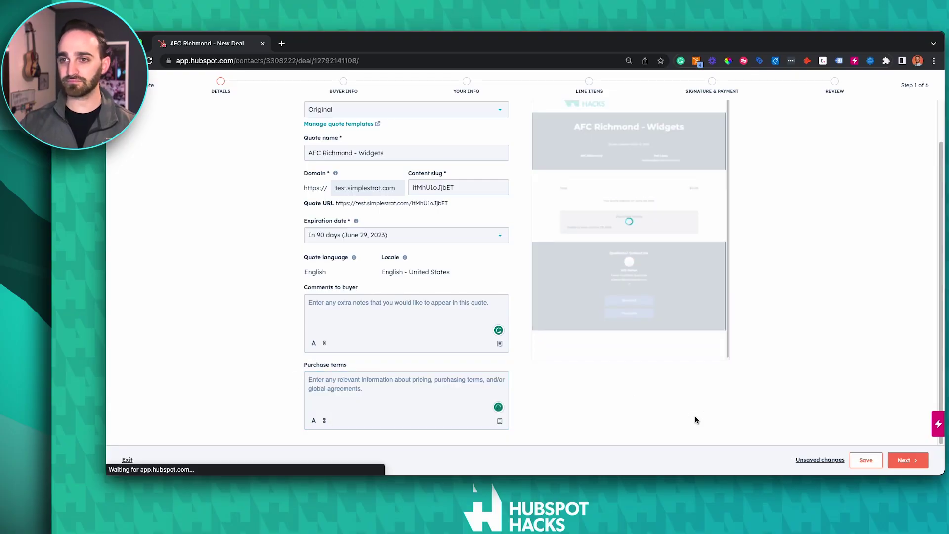
left_click(904, 460)
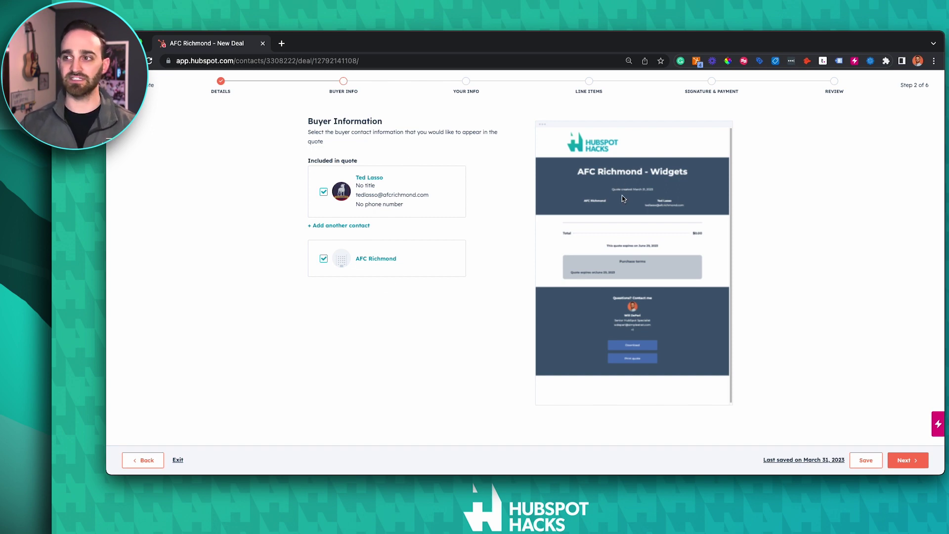
- Pass Buyer Info, review the sender card on Your Information unchanged, and reach Line Items
left_click(904, 459)
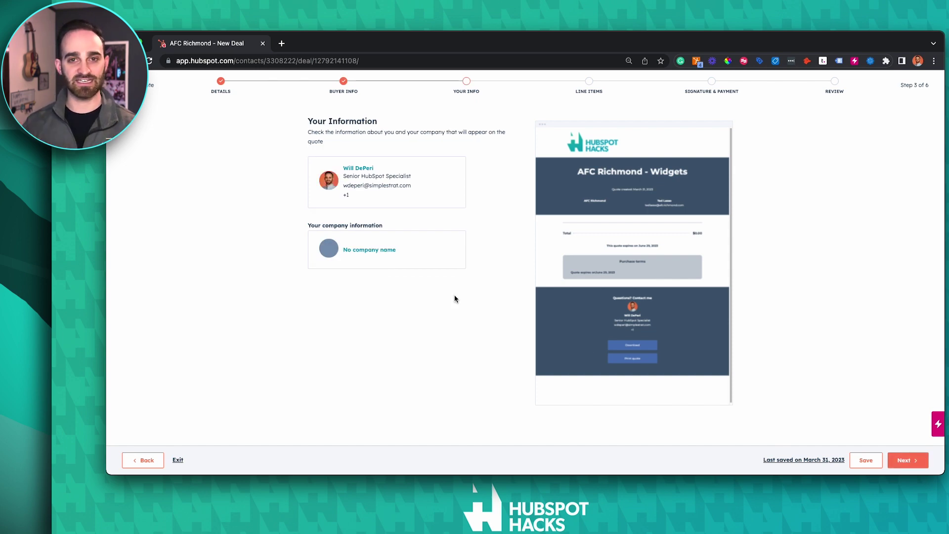
left_click(360, 171)
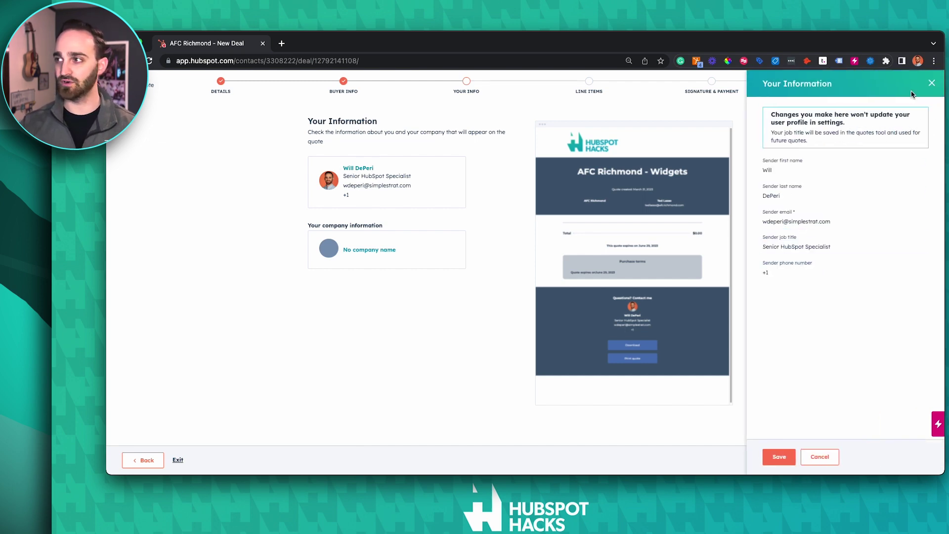
left_click(932, 83)
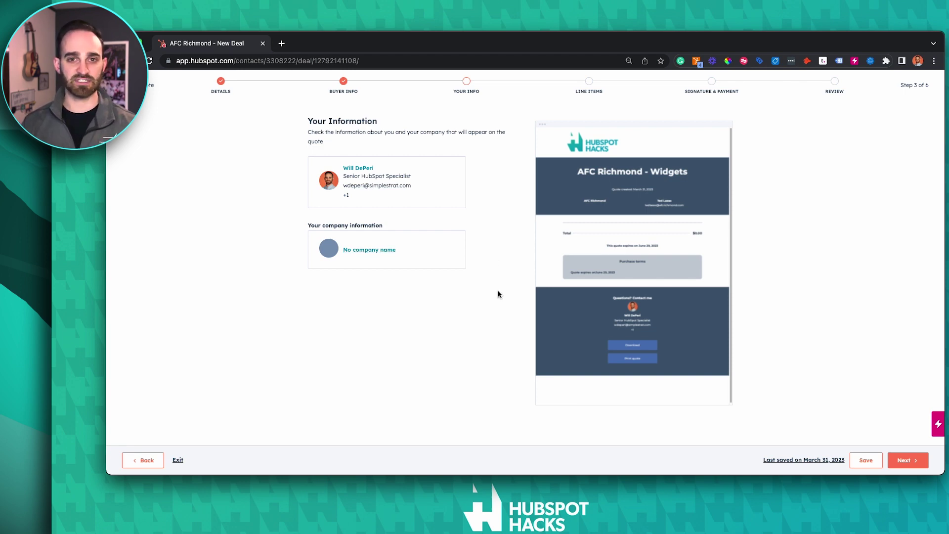
left_click(905, 460)
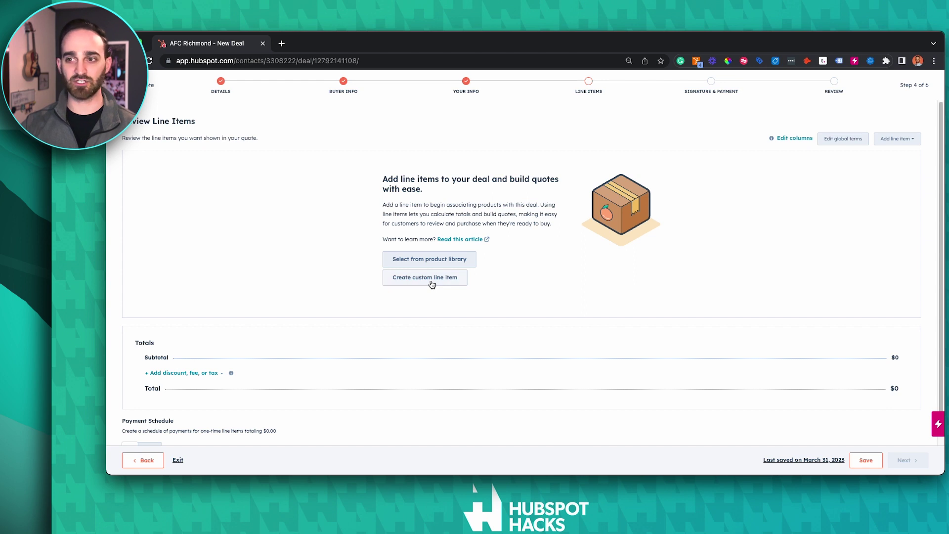
- Add the Widgets and Widgets - Subscription products to the quote from the product library
left_click(445, 261)
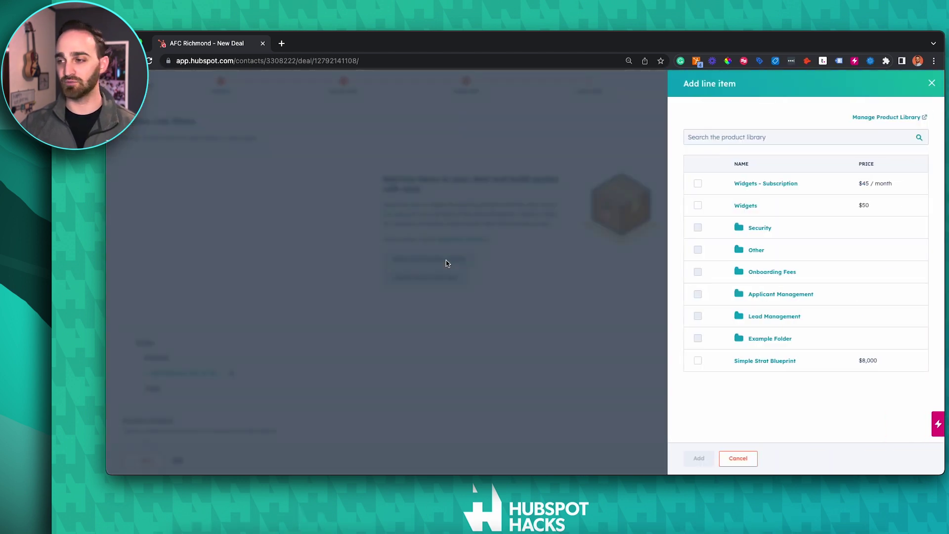
left_click(697, 206)
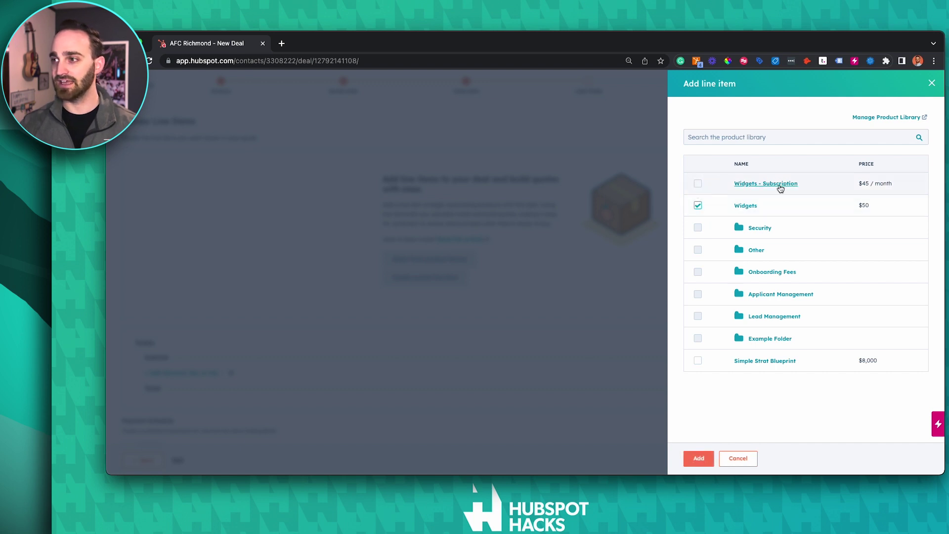
left_click(695, 187)
left_click(698, 458)
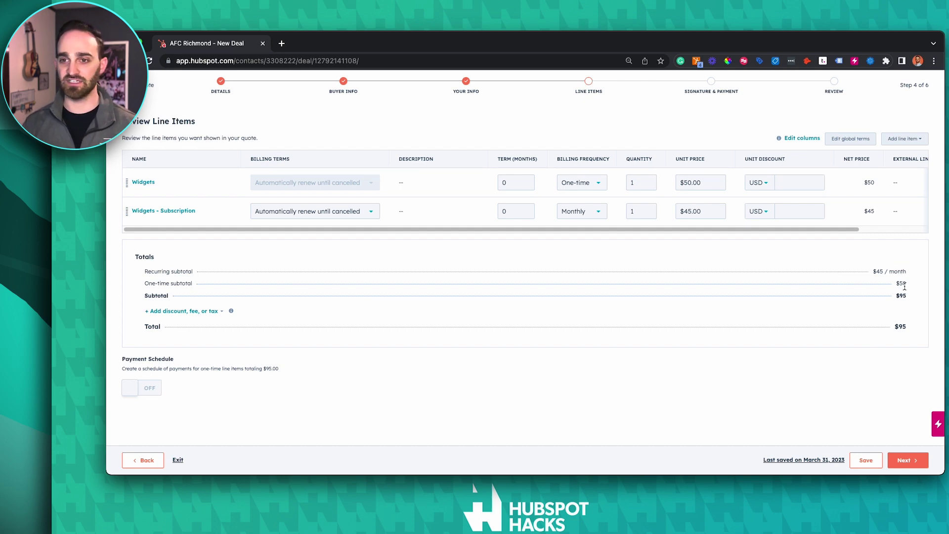
- Add a one-time tax named 'NJ Tax' at 7%
left_click(217, 312)
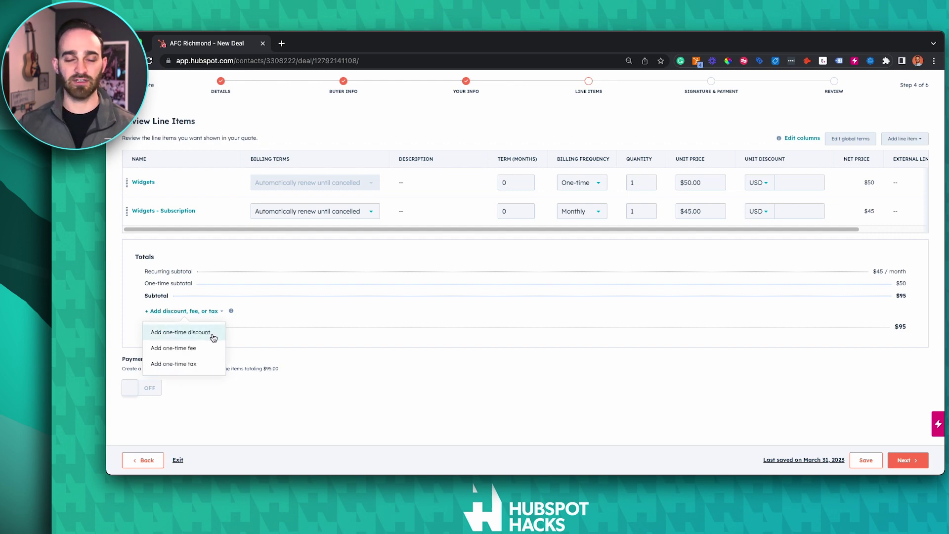
left_click(207, 363)
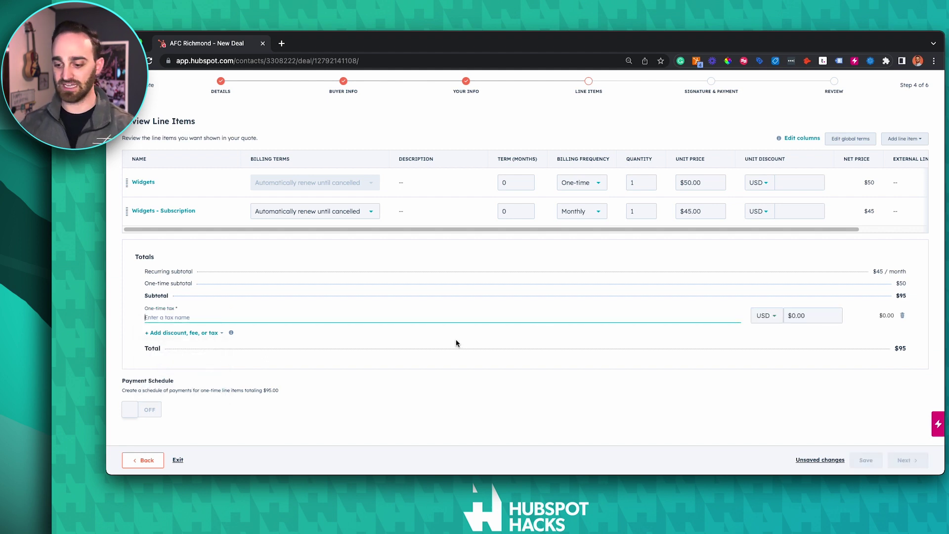
type("NJ T")
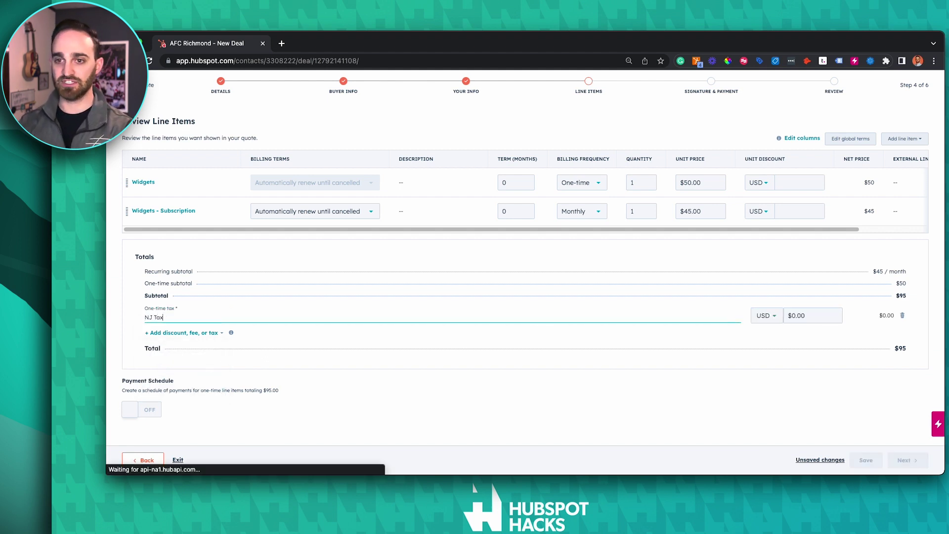
type("ax")
left_click(770, 322)
left_click(785, 346)
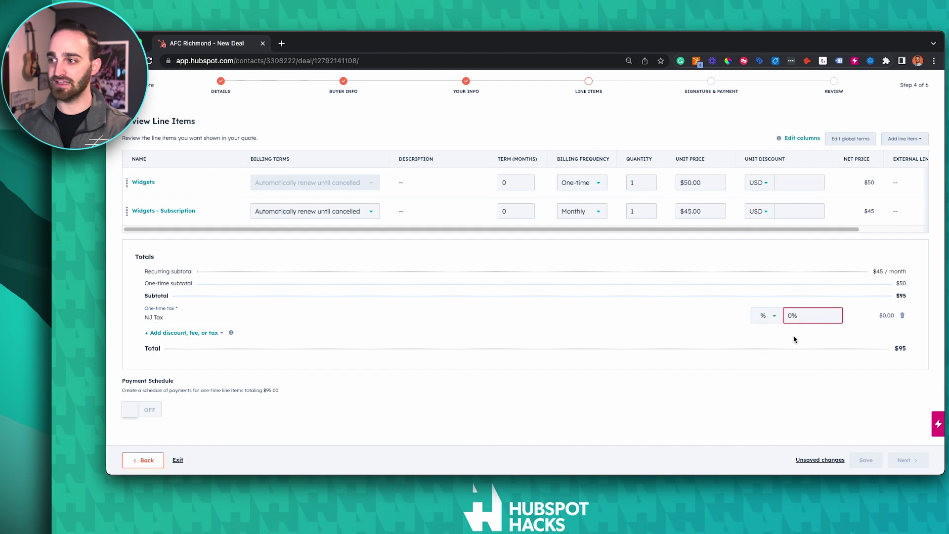
left_click(789, 318)
type("7")
left_click(782, 402)
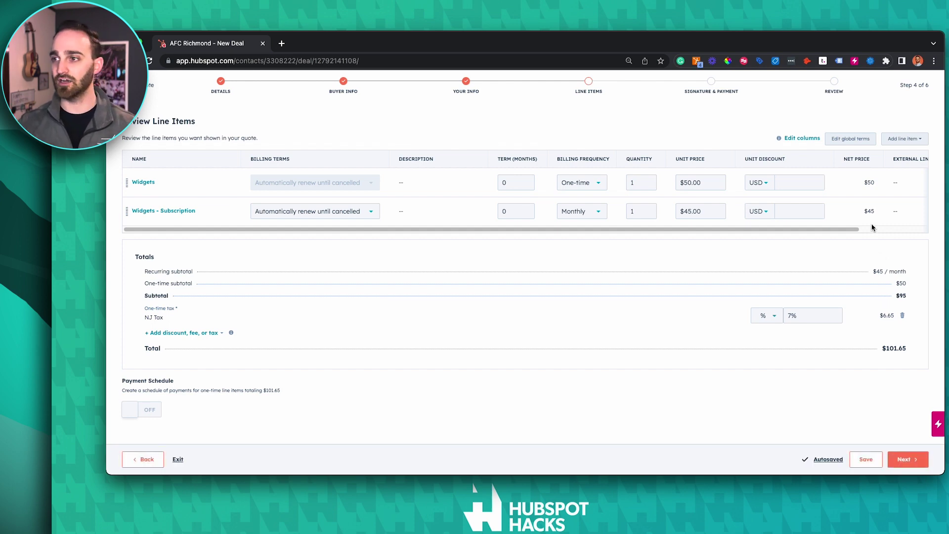
- Give the Widgets line item a 10% unit discount
scroll(814, 221, "right", 2)
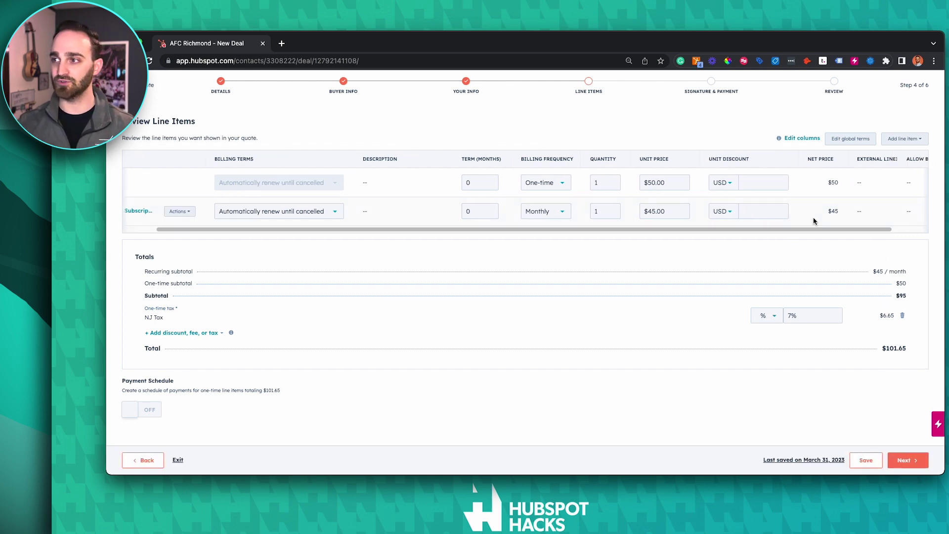
left_click(731, 183)
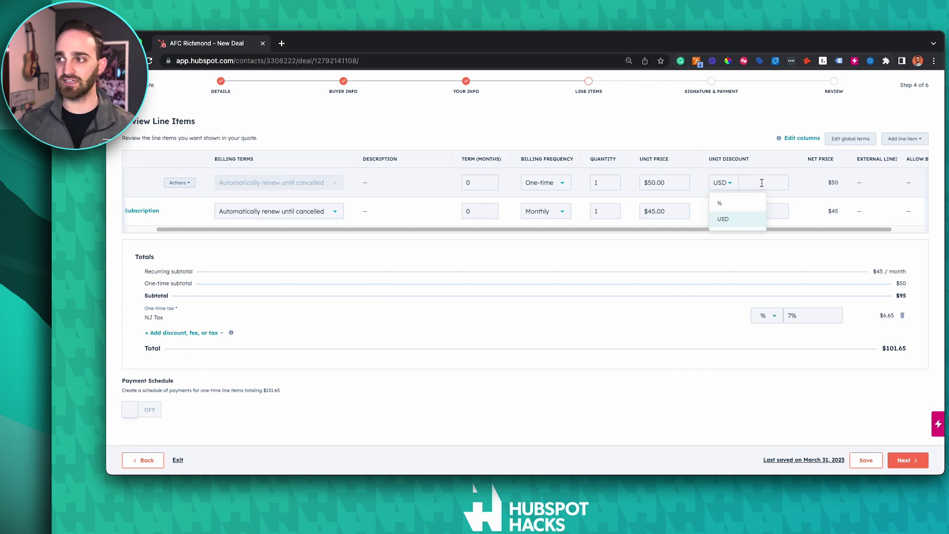
left_click(761, 183)
type("10")
left_click(723, 183)
left_click(726, 199)
left_click(760, 183)
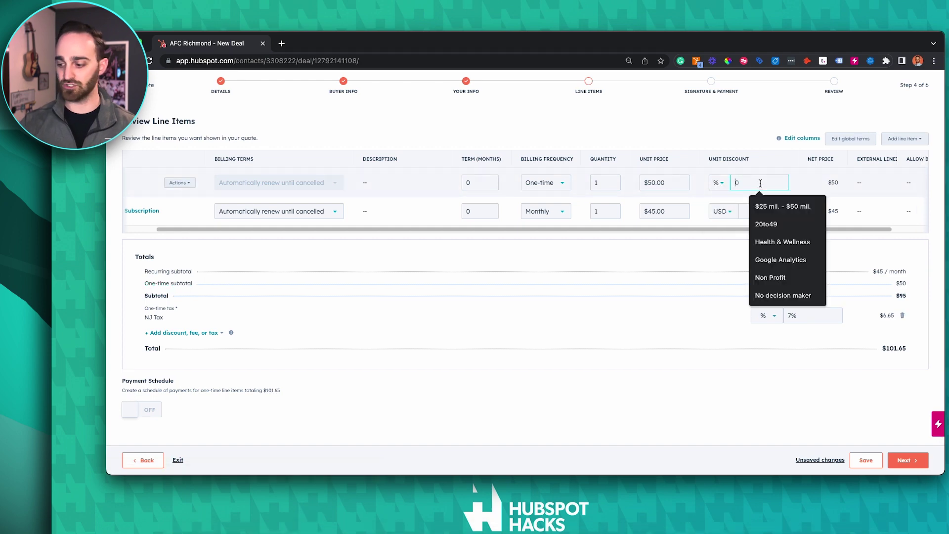
type("10")
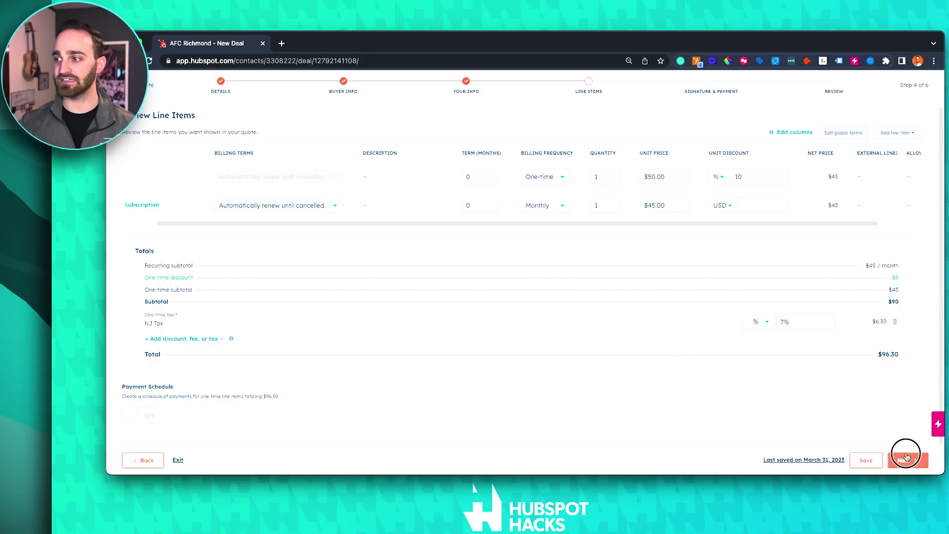
- Try the e-signature and HubSpot Payments options, then revert to No signature and No payment
left_click(906, 457)
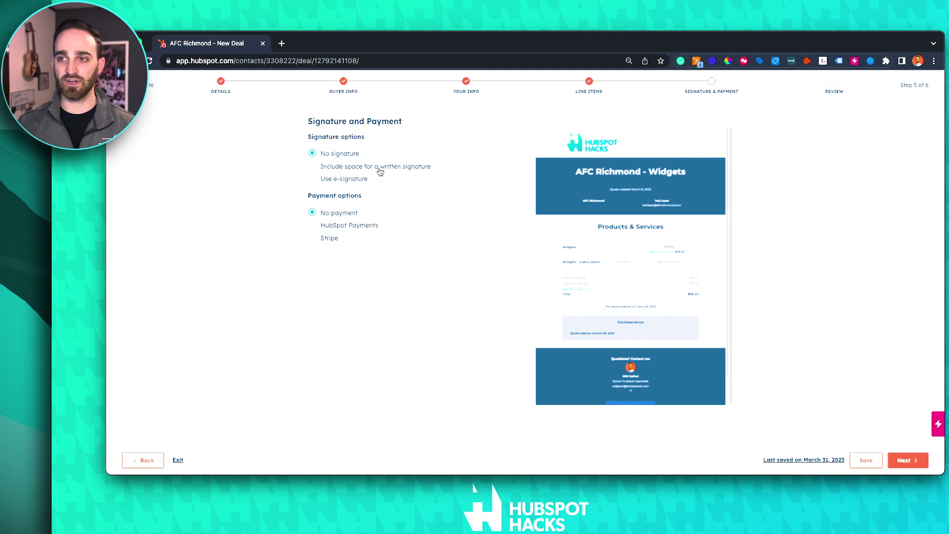
left_click(330, 179)
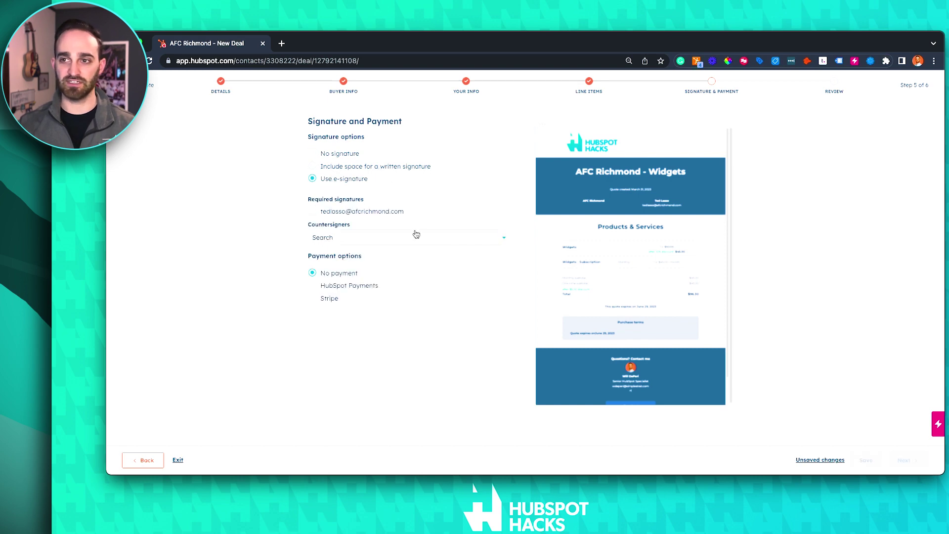
left_click(377, 215)
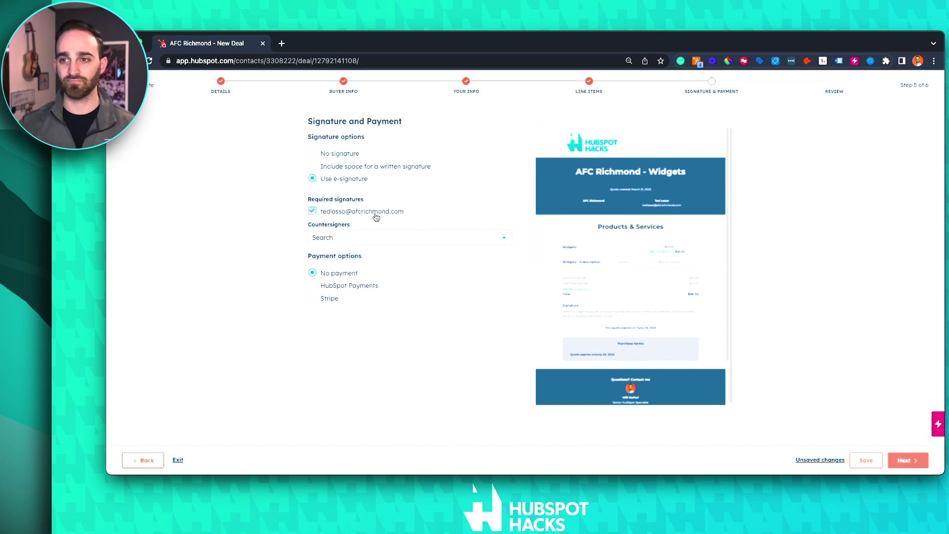
left_click(408, 238)
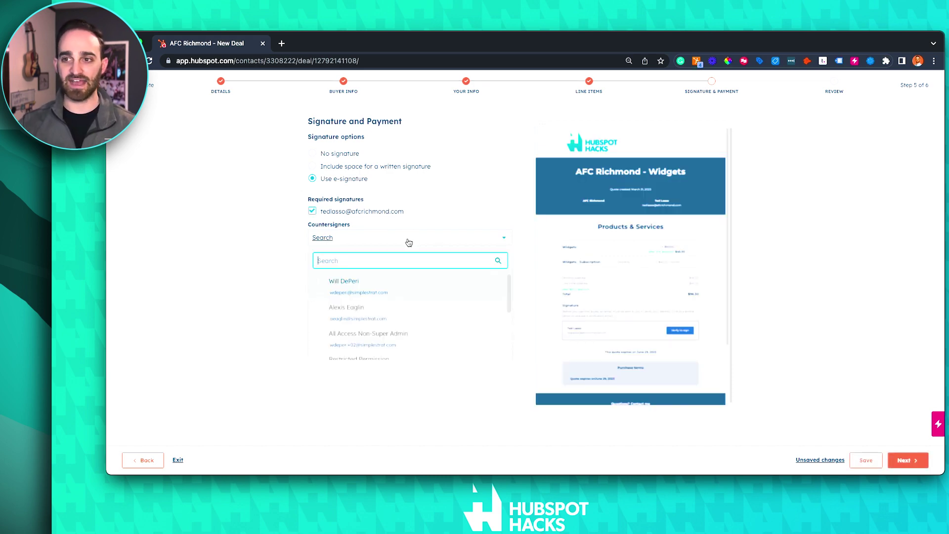
left_click(433, 416)
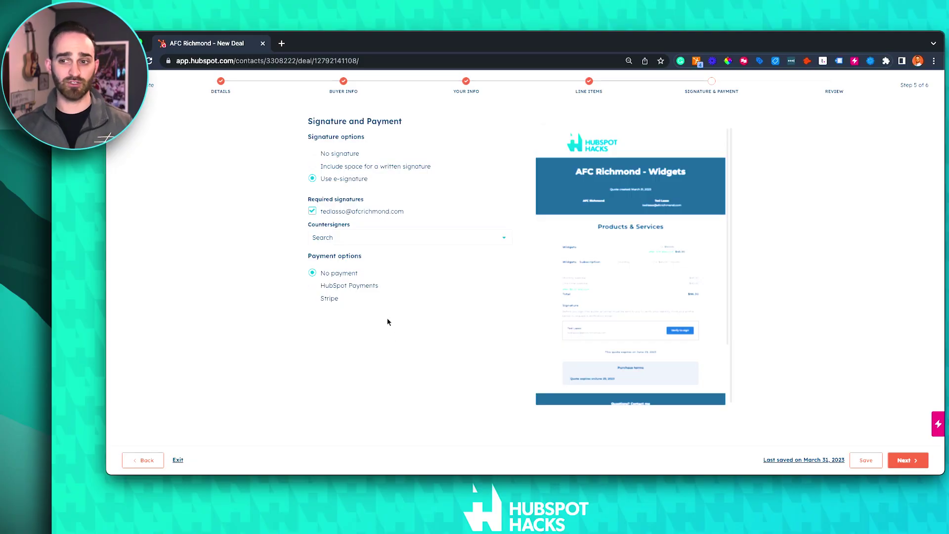
left_click(373, 289)
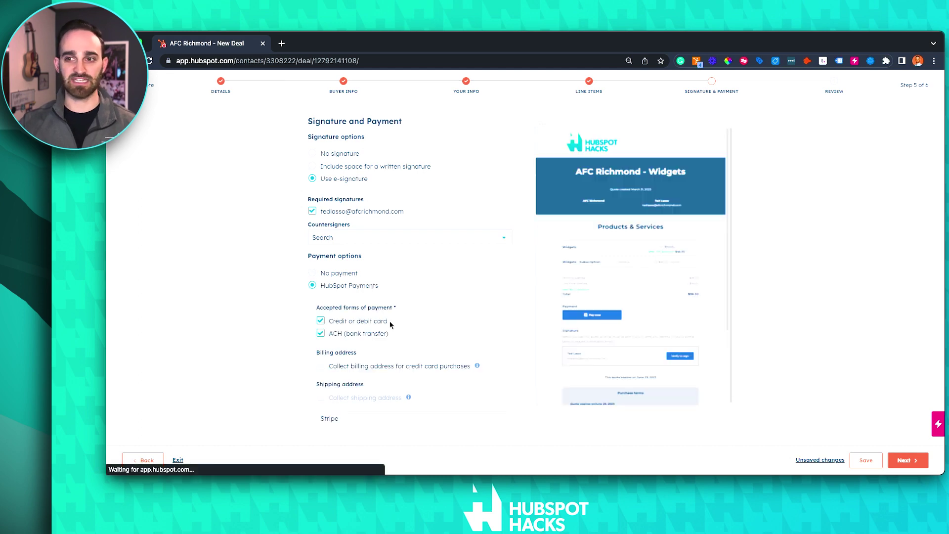
left_click(348, 274)
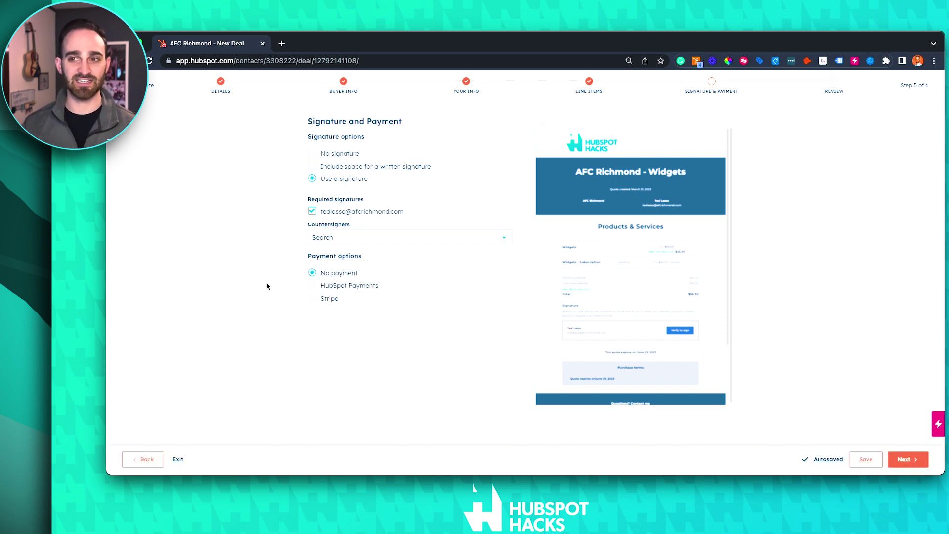
left_click(326, 154)
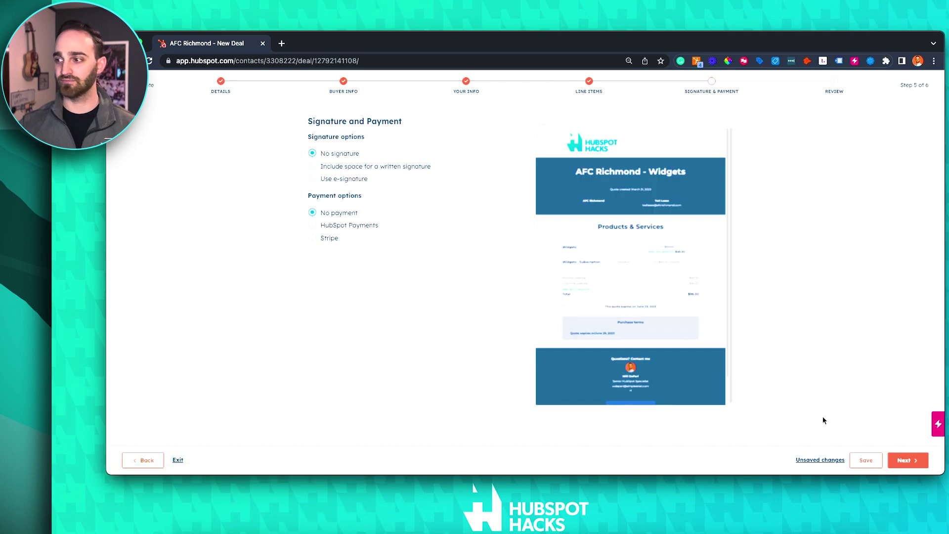
- Publish the quote from the Review step and copy its web page link
left_click(924, 465)
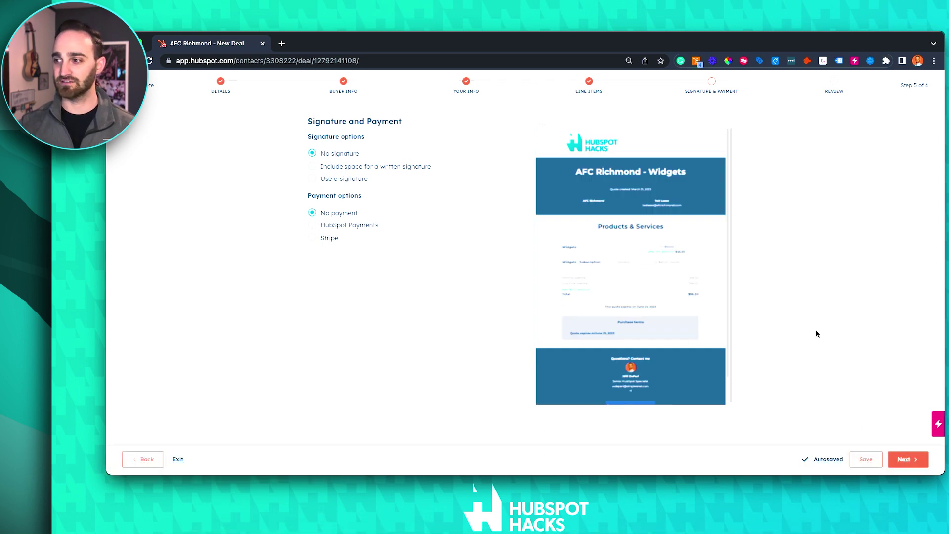
mouse_move(709, 199)
left_mouse_down()
mouse_move(710, 321)
mouse_move(703, 203)
left_mouse_up()
left_click(904, 459)
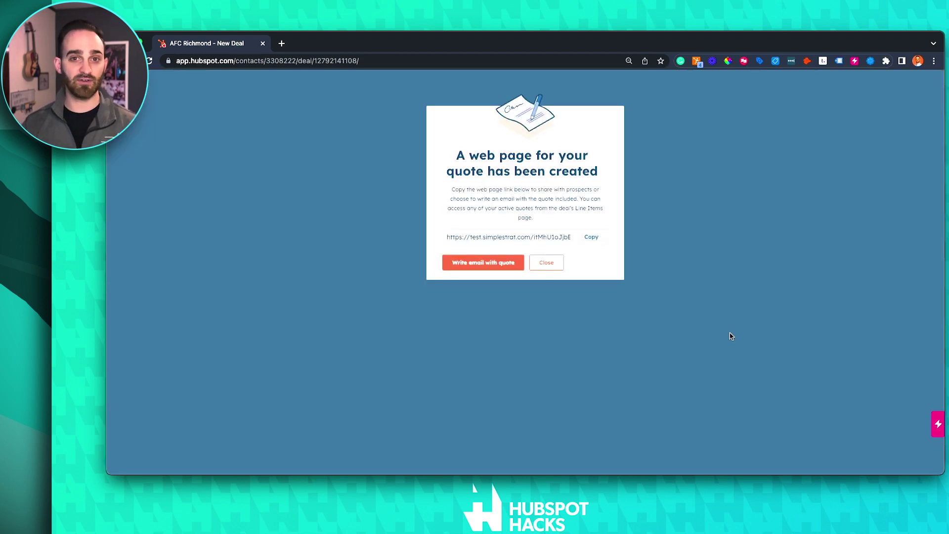
left_click(597, 238)
- Load the copied quote link in a new browser tab and scroll through the published quote page
left_click(282, 44)
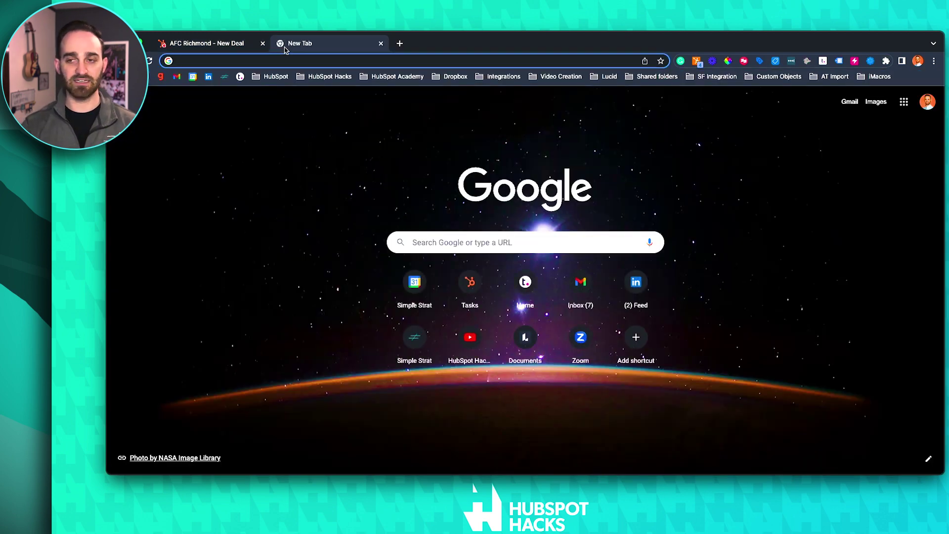
key("super+v")
key("Return")
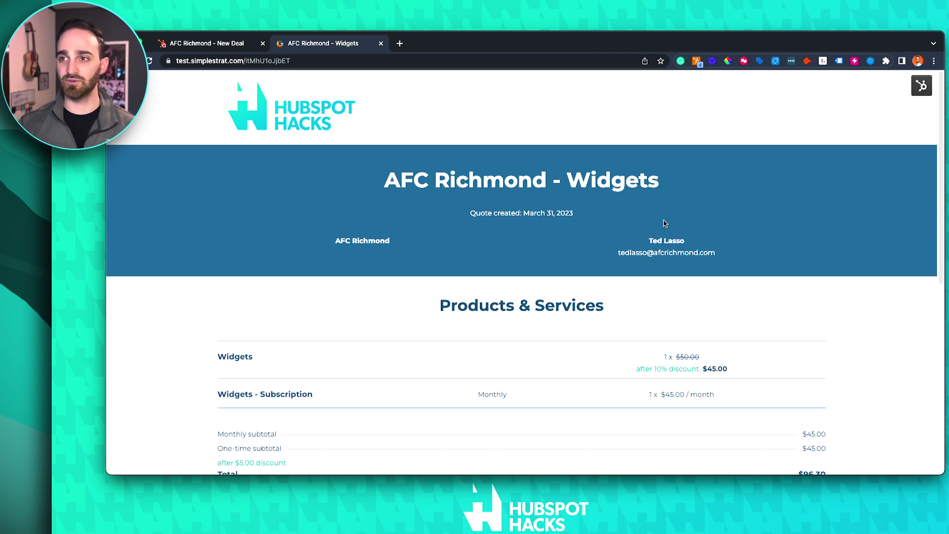
scroll(756, 244, "down", 7)
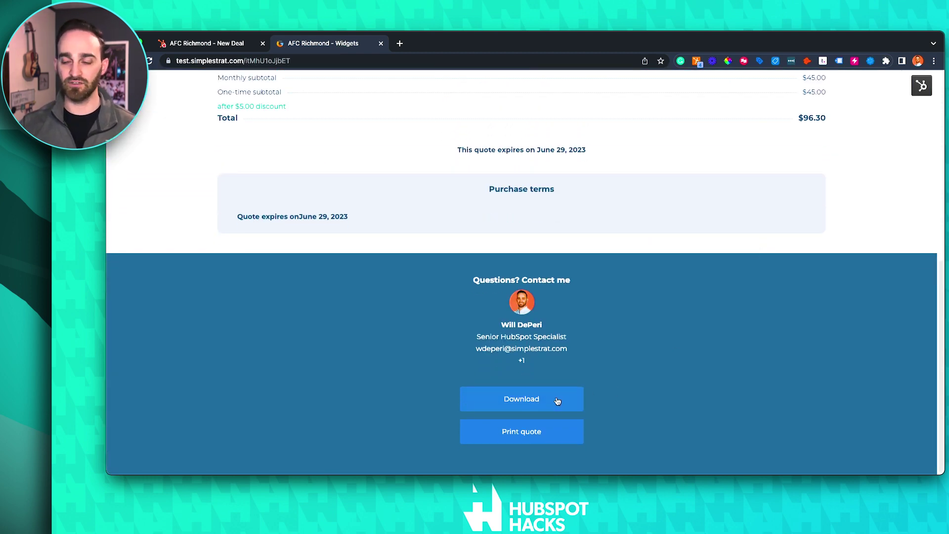
scroll(642, 336, "up", 7)
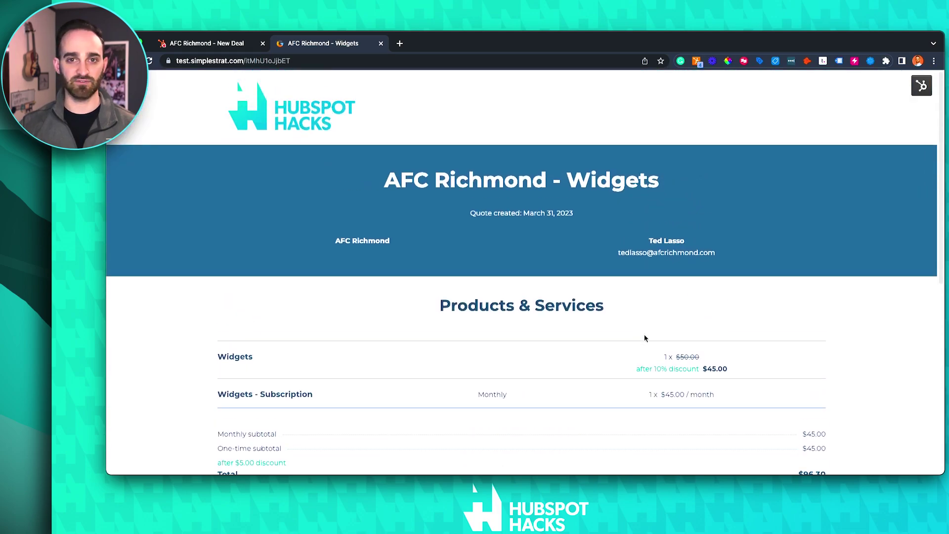